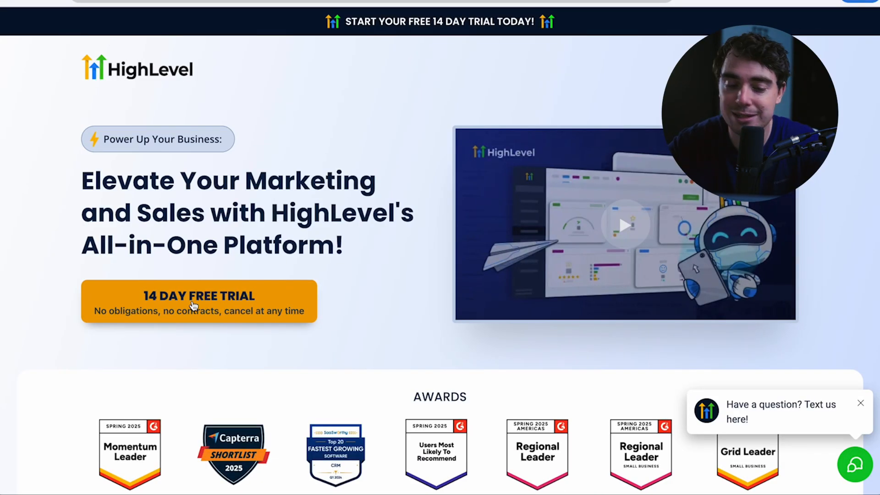
Begin the 14 Day Free Trial signup with company name and autofilled name, email and phone, then continue to step 2.
click(161, 304)
click(289, 175)
text(test)
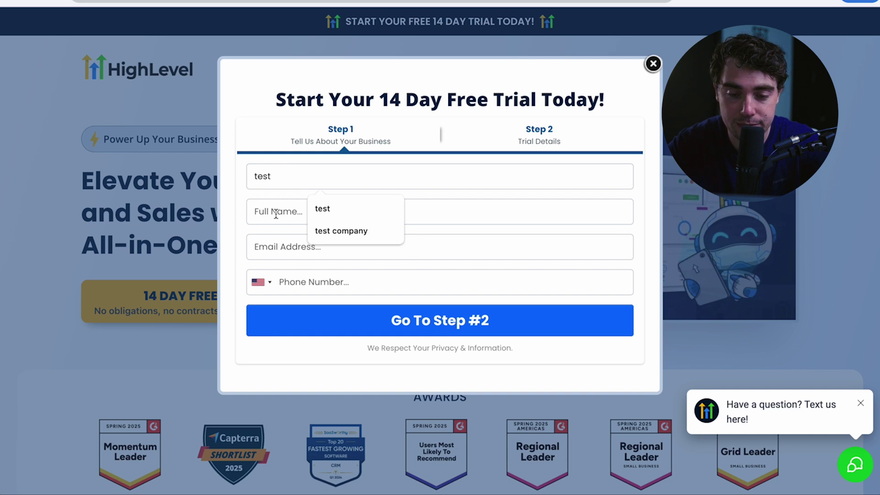
click(276, 215)
click(360, 248)
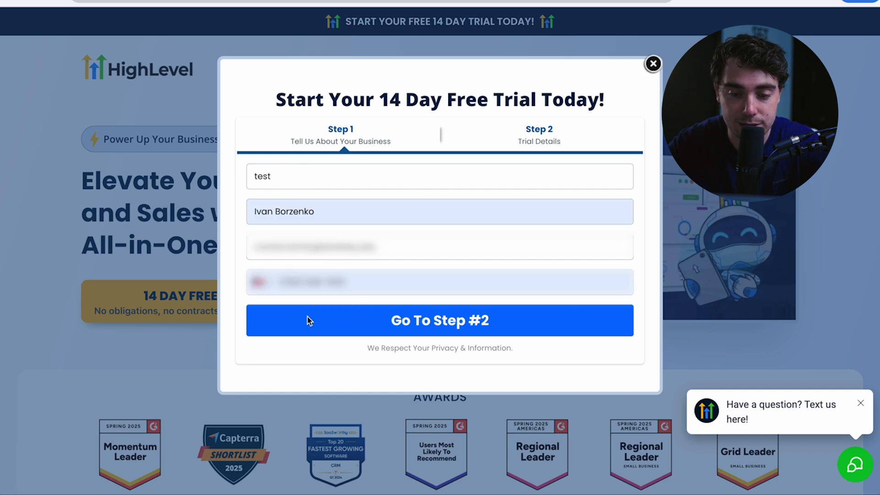
click(322, 325)
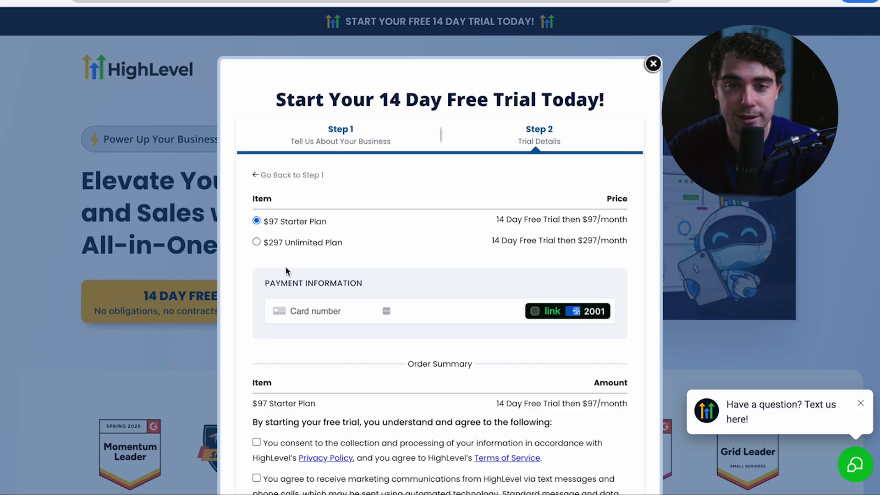
scroll(286, 266, down, 1)
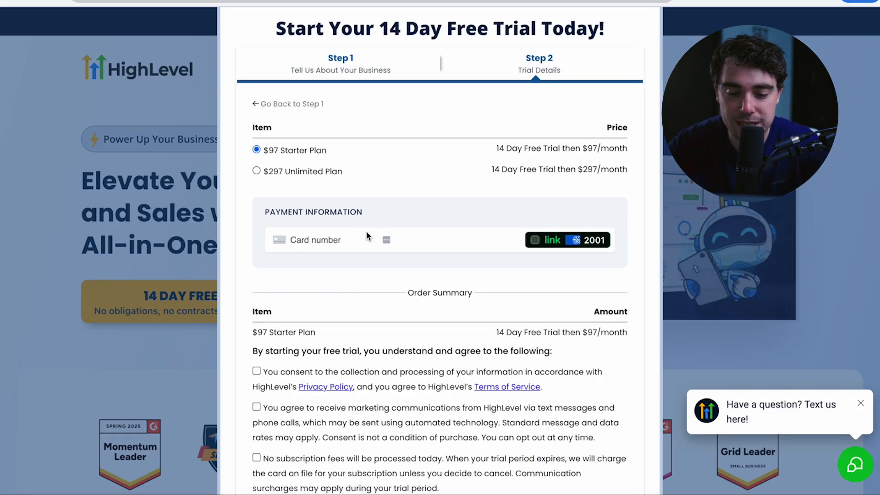
scroll(427, 236, down, 2)
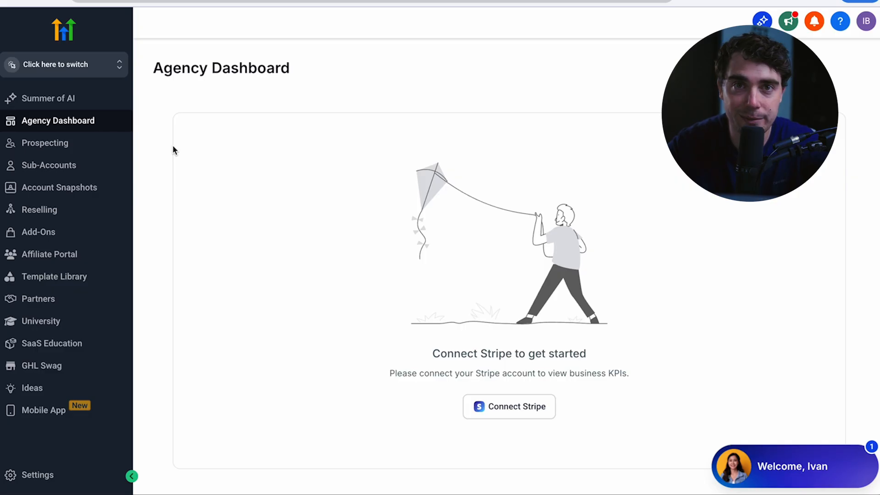
Switch into the test company sub-account and start a new funnel from Sites > Funnels.
click(47, 68)
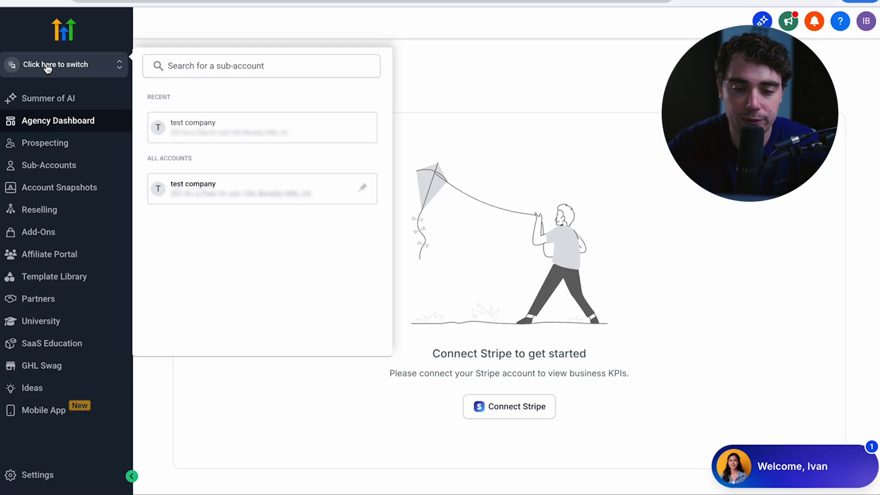
click(192, 127)
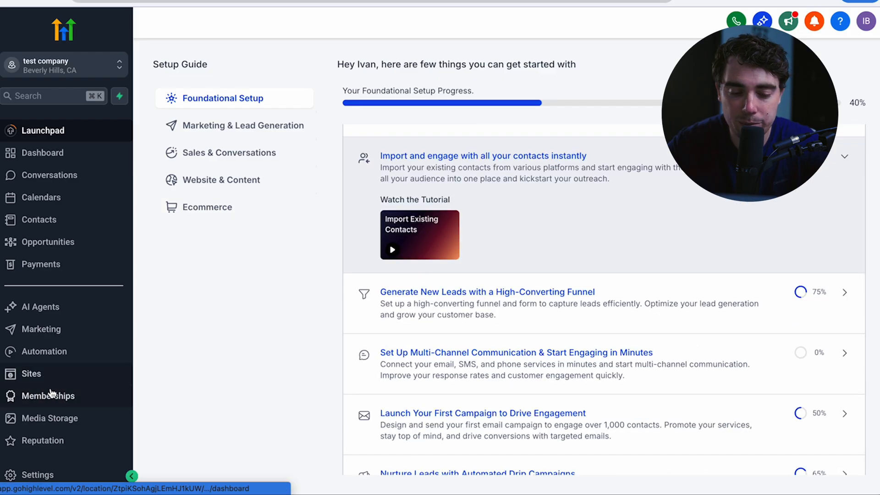
click(33, 374)
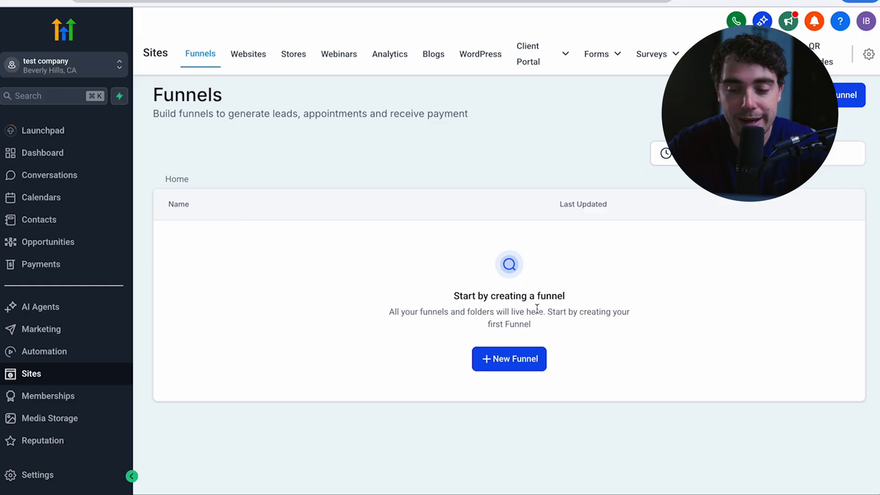
click(510, 359)
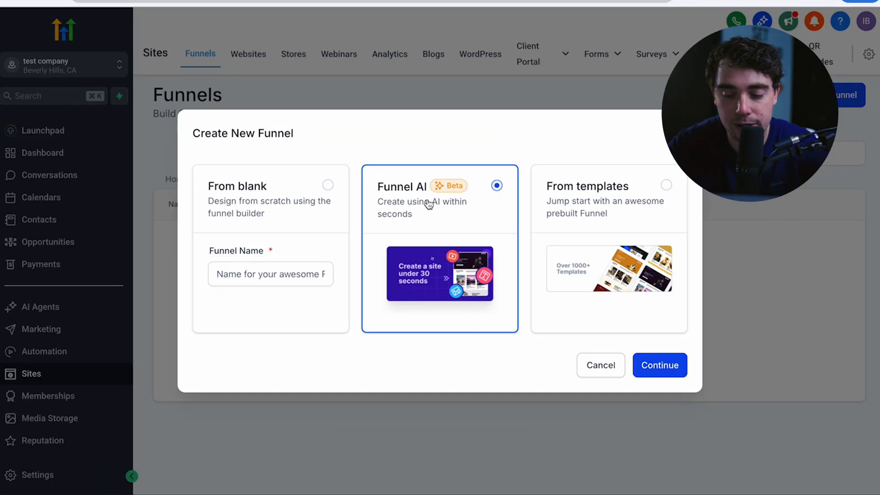
Enter business name Lasso Skin Care with Skin Care Clinic industry and advance to design preferences.
click(656, 373)
click(369, 223)
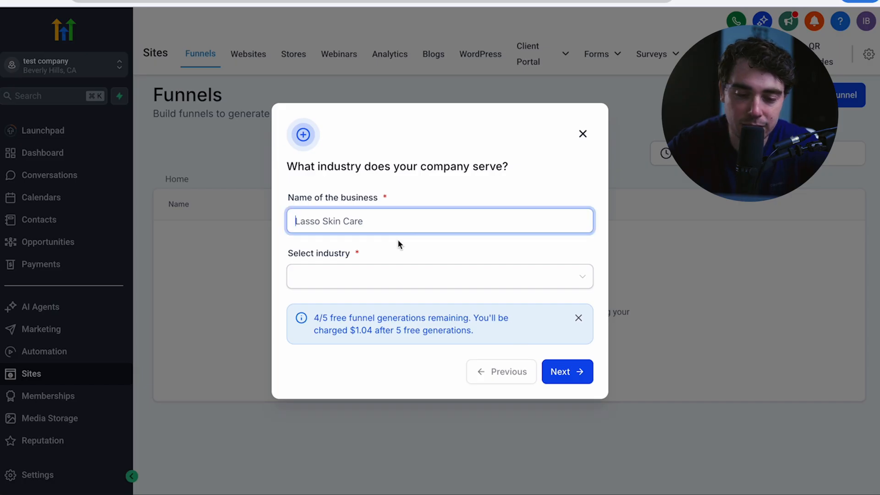
click(365, 273)
text(skin)
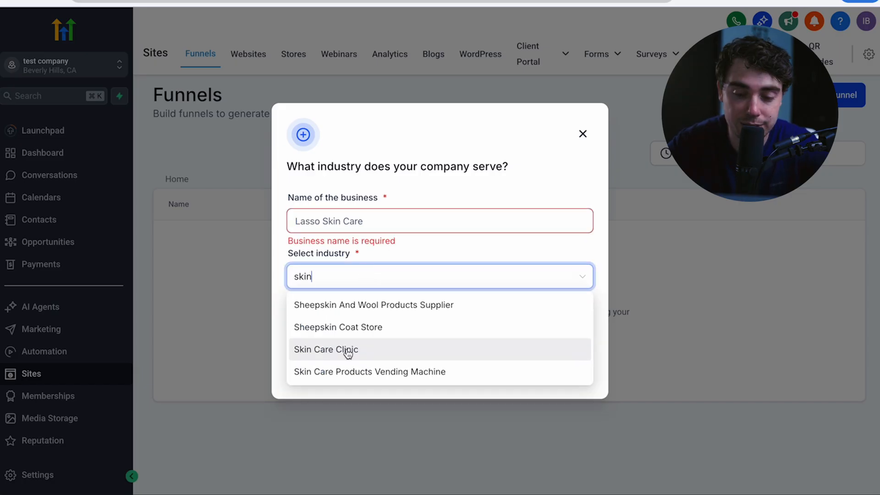
click(345, 350)
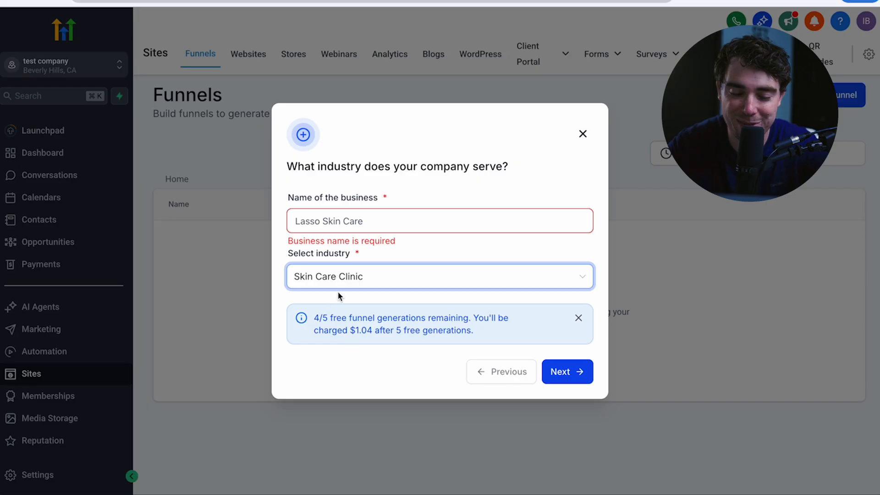
click(334, 277)
scroll(337, 355, down, 3)
scroll(336, 355, up, 3)
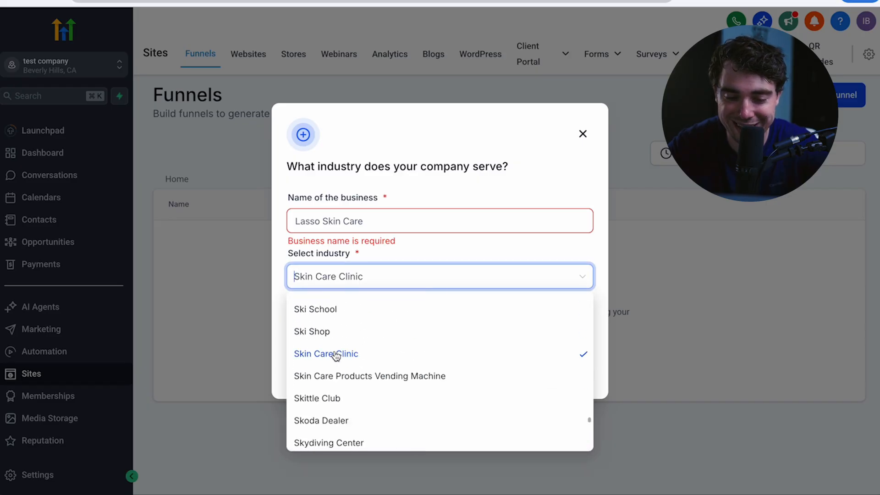
scroll(324, 290, up, 2)
click(413, 221)
key(BackSpace)
key(BackSpace)
key(BackSpace)
text(c)
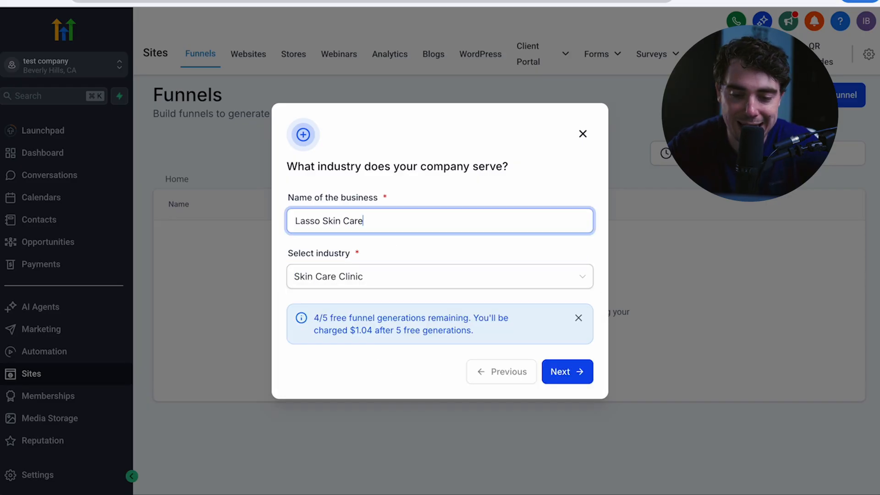
click(566, 371)
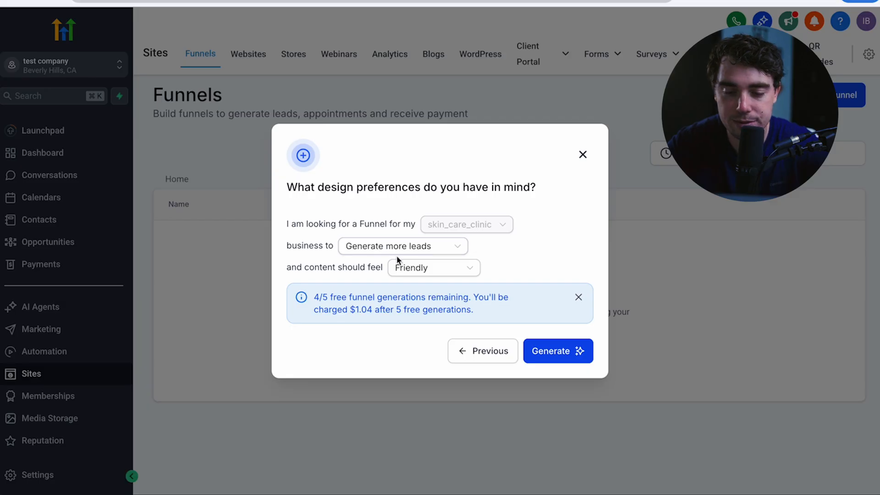
Keep Generate more leads as the goal and Friendly tone, then generate the AI funnel pages.
click(385, 248)
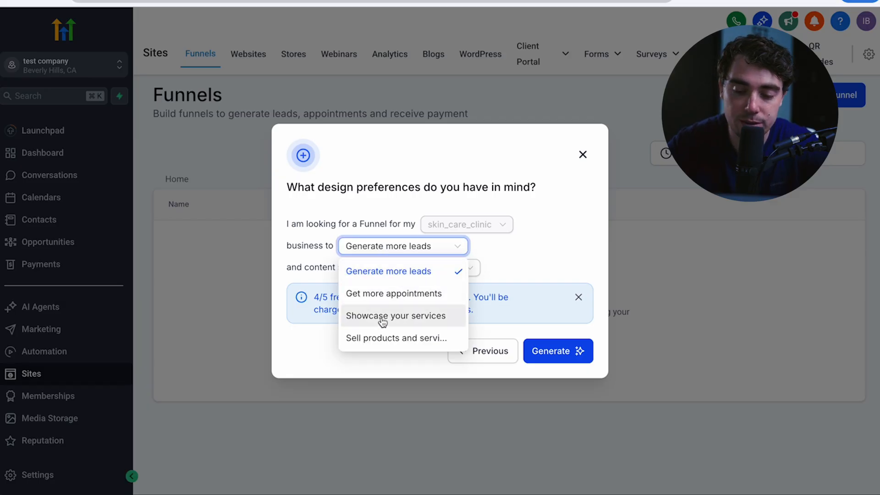
click(437, 268)
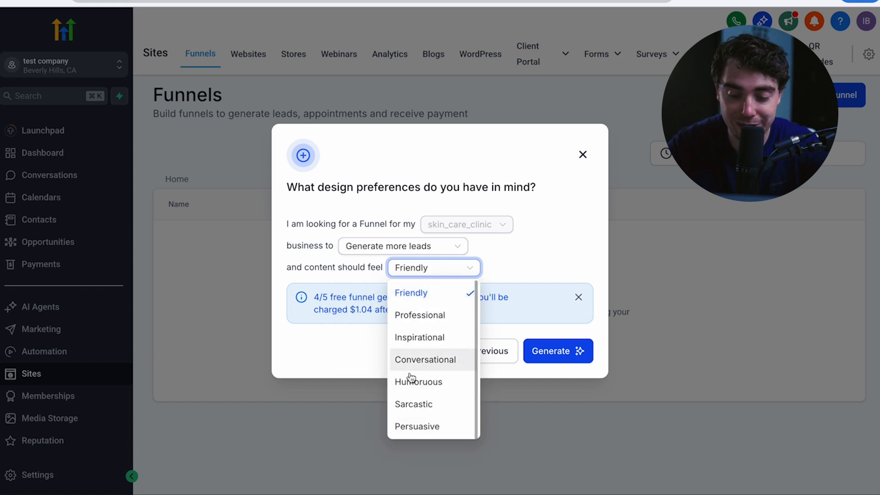
click(430, 257)
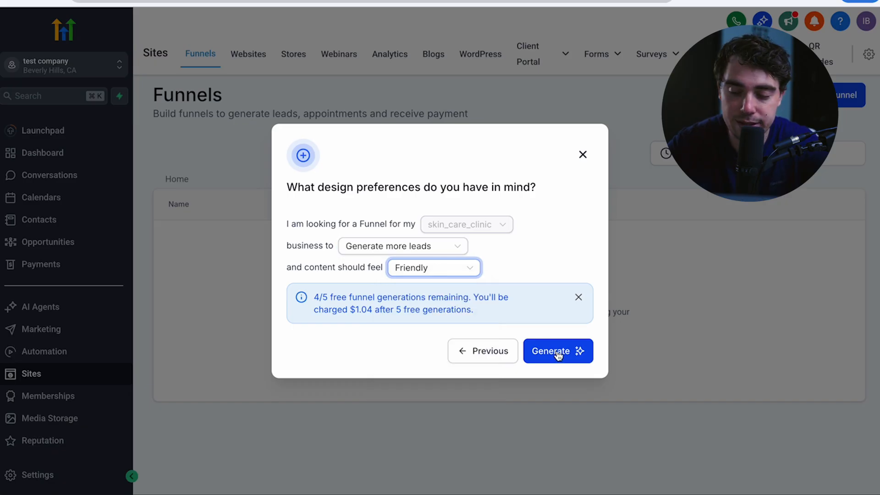
click(557, 352)
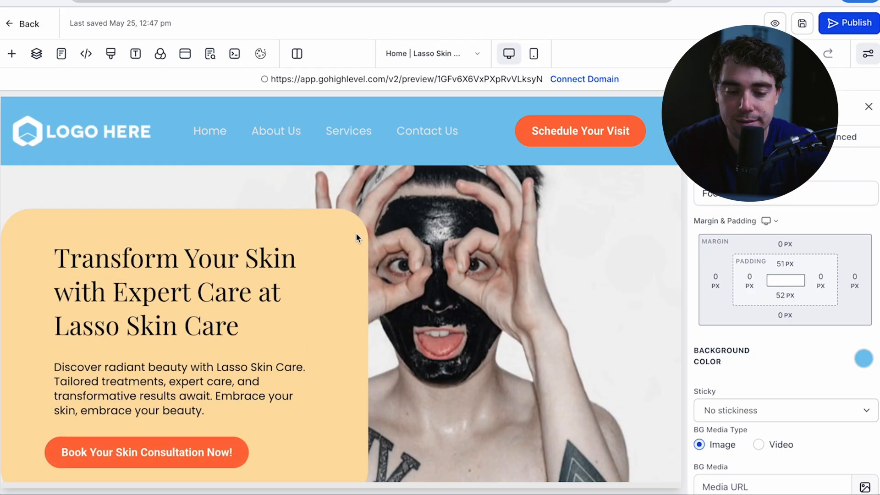
mouse_move(327, 270)
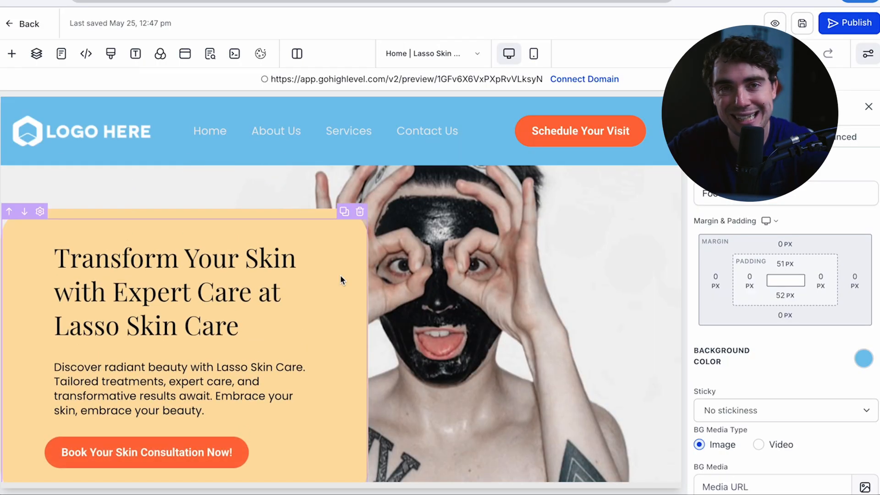
Inspect the hero section, Transform Your Skin headline and solutions row, and view the Add Elements catalogue.
click(341, 280)
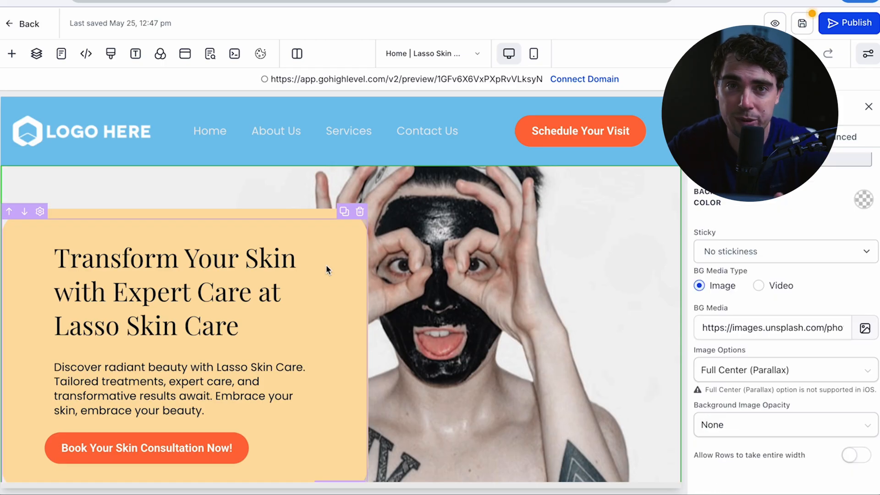
click(290, 316)
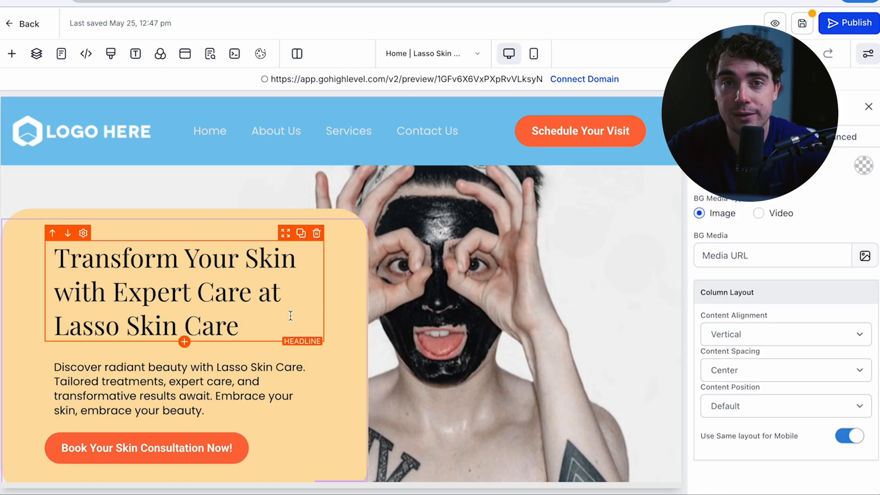
click(548, 304)
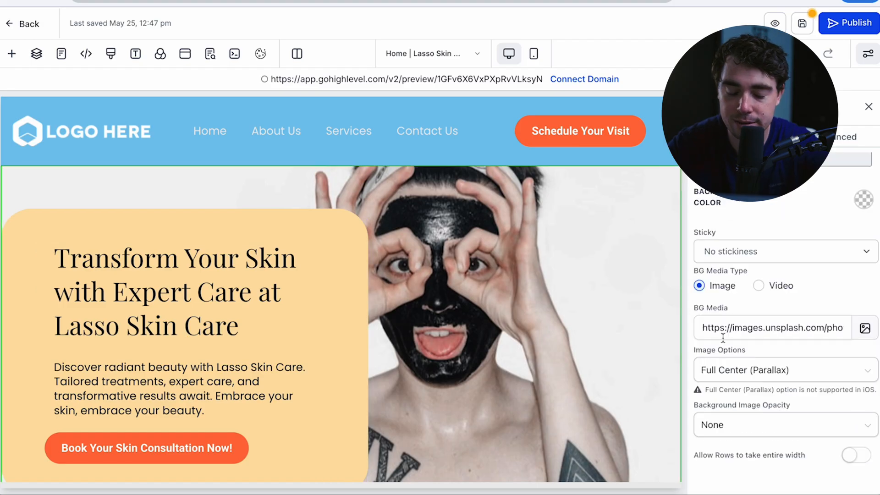
scroll(454, 250, down, 5)
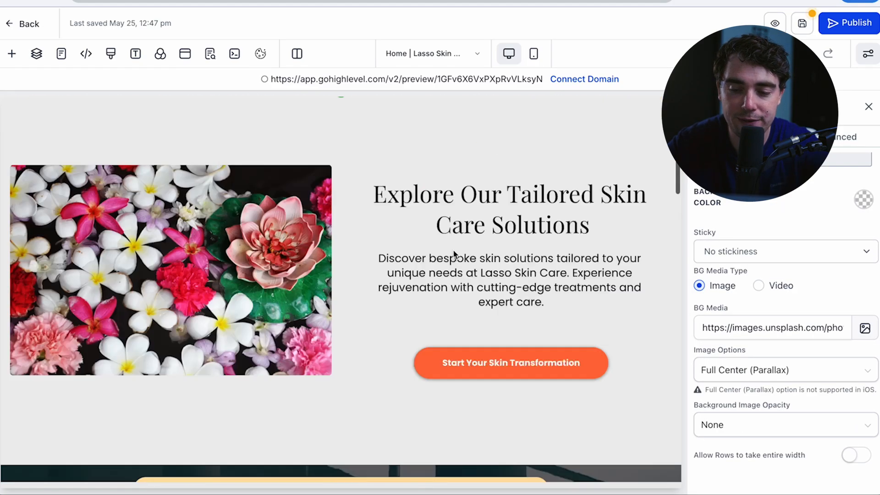
scroll(454, 250, up, 5)
scroll(454, 283, down, 6)
scroll(454, 282, up, 5)
scroll(453, 282, down, 3)
click(423, 259)
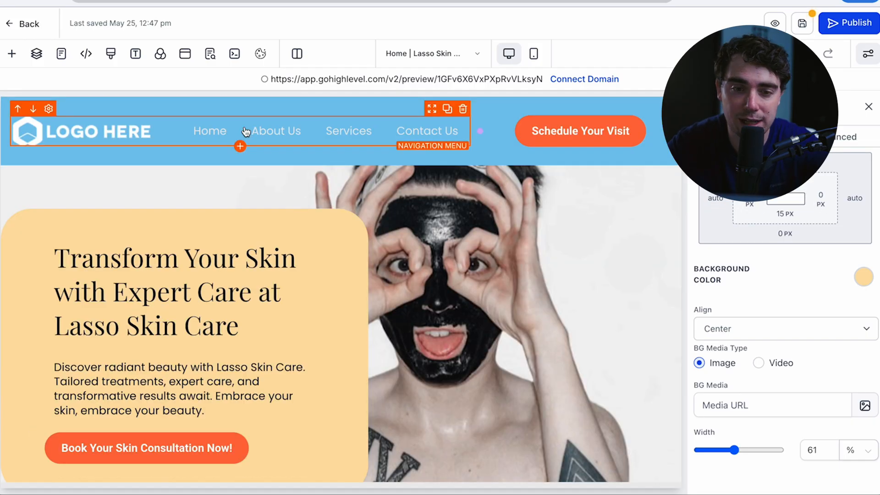
click(12, 55)
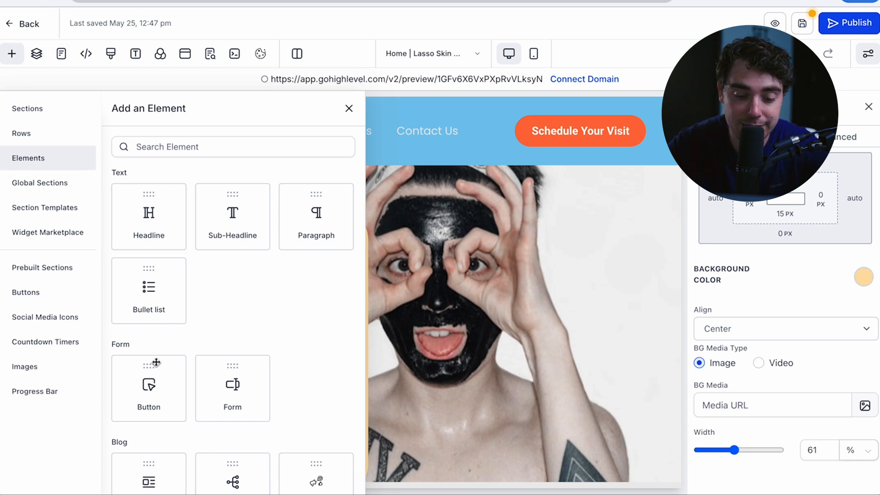
scroll(157, 368, down, 2)
scroll(157, 368, down, 2)
scroll(157, 368, down, 1)
scroll(158, 368, down, 1)
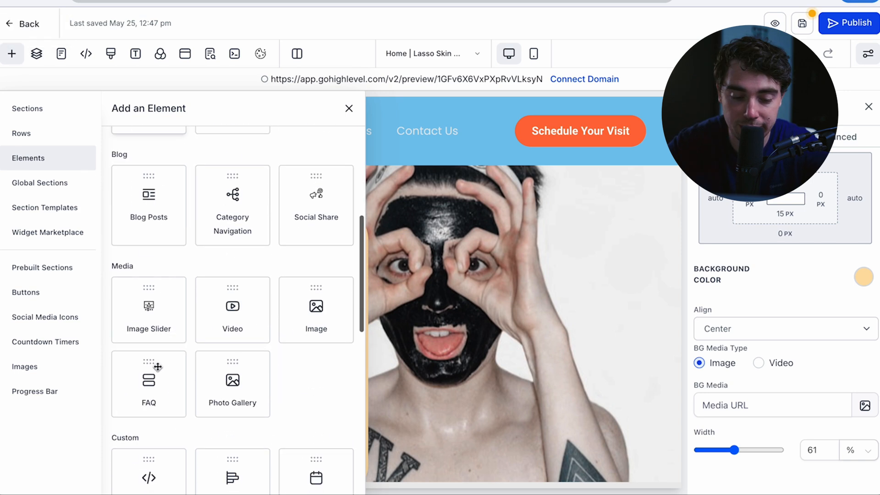
scroll(157, 367, down, 1)
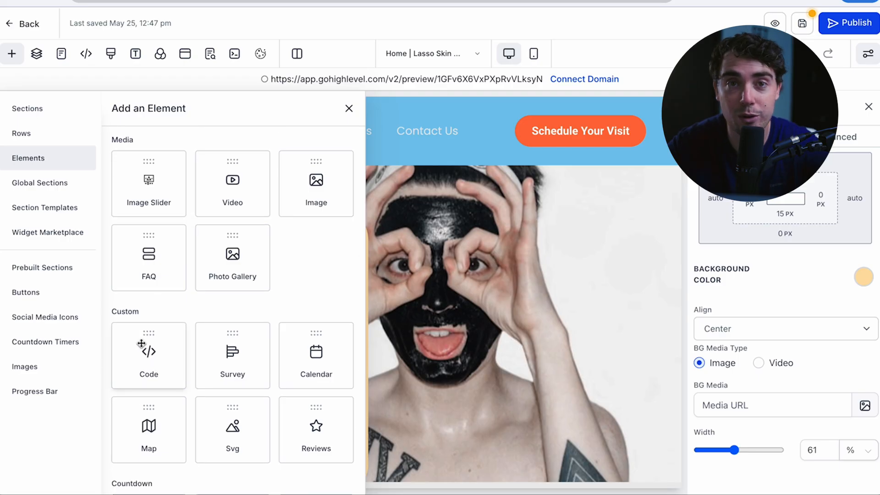
Leave the page builder, discarding unsaved changes.
click(29, 24)
click(580, 297)
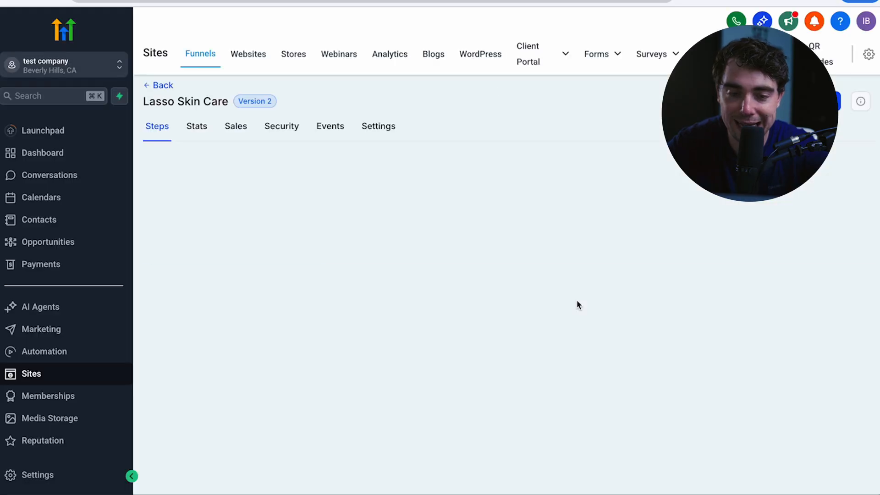
scroll(412, 289, down, 1)
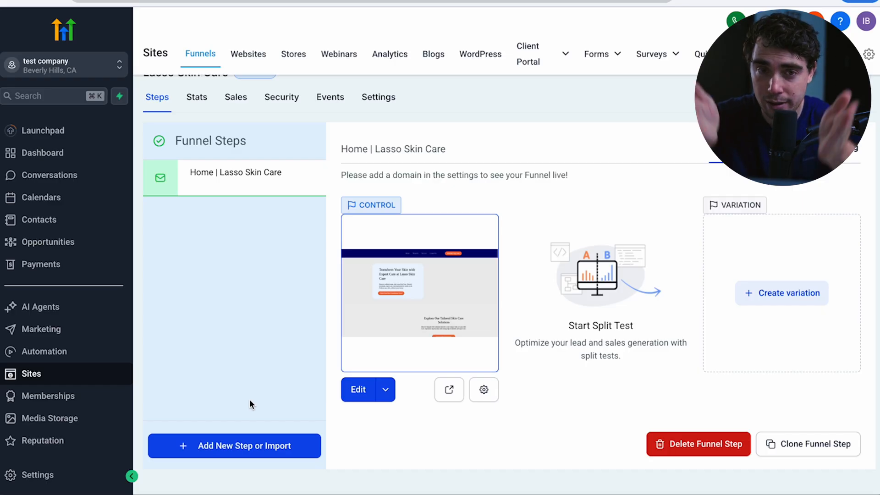
Add a funnel step named test, review its Products and Publishing settings, then view the funnel's Stats.
click(234, 449)
text(test)
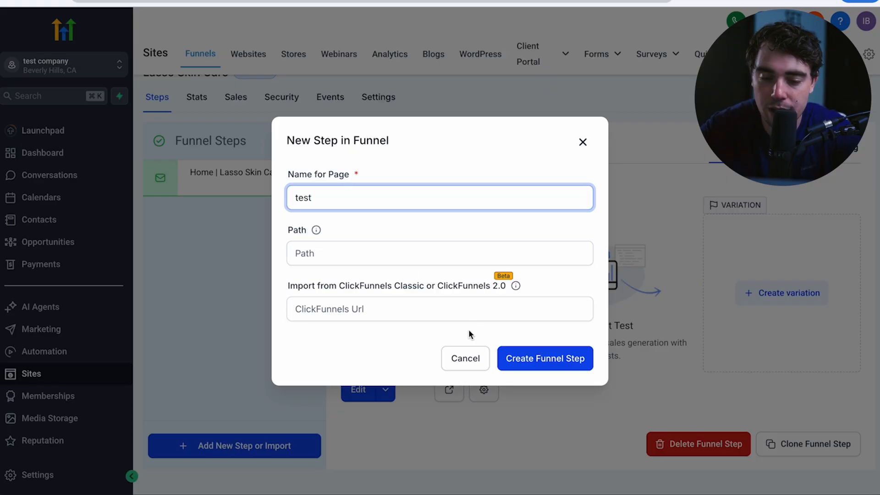
click(547, 360)
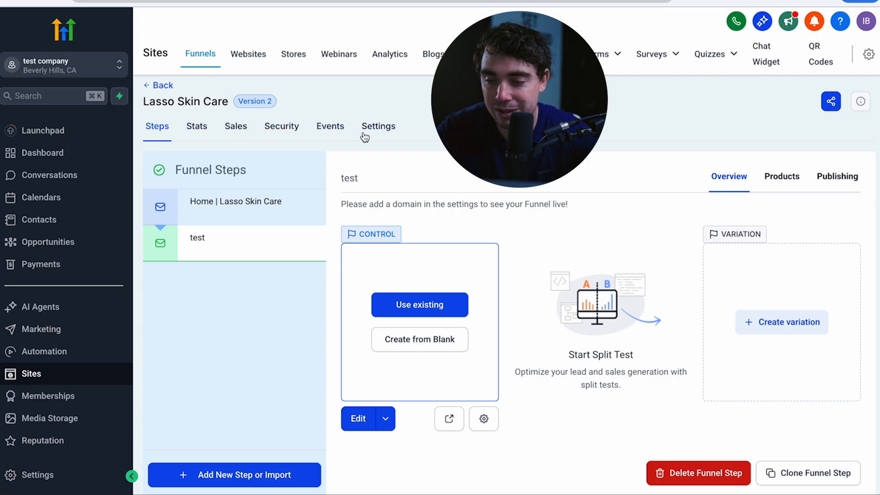
click(771, 179)
click(828, 180)
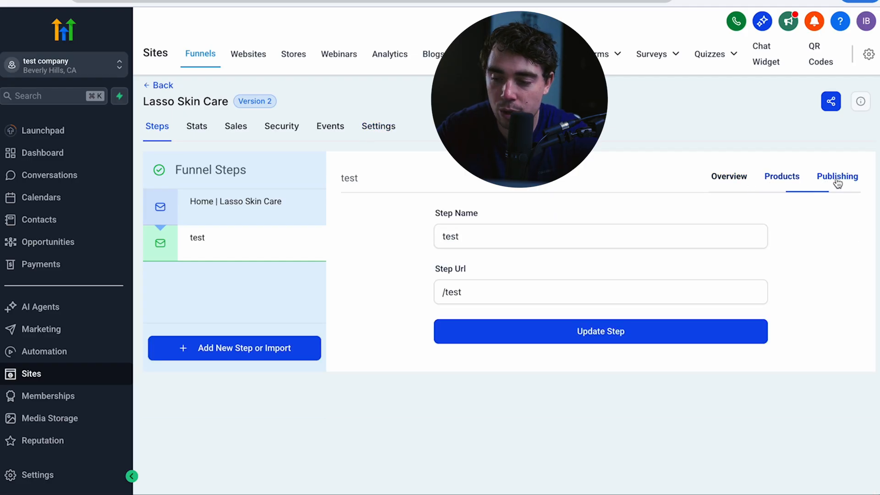
click(196, 126)
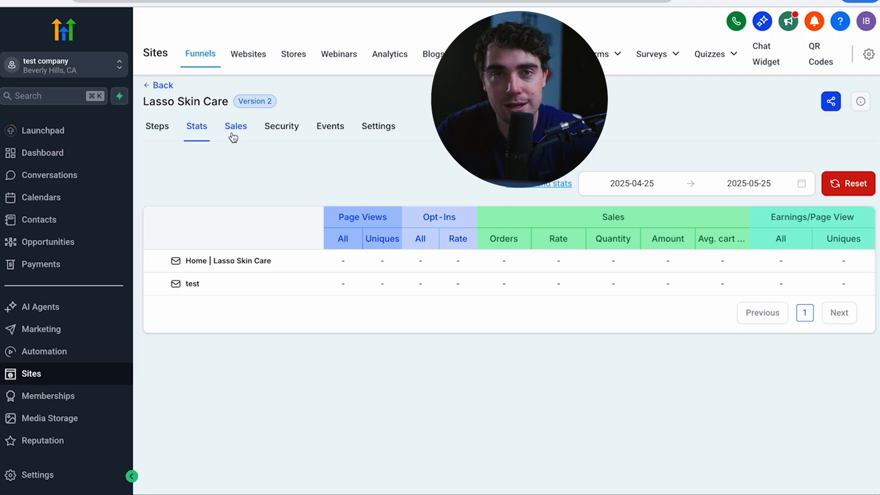
Review the Lasso Skin Care funnel's Sales records and tracking Events.
click(235, 131)
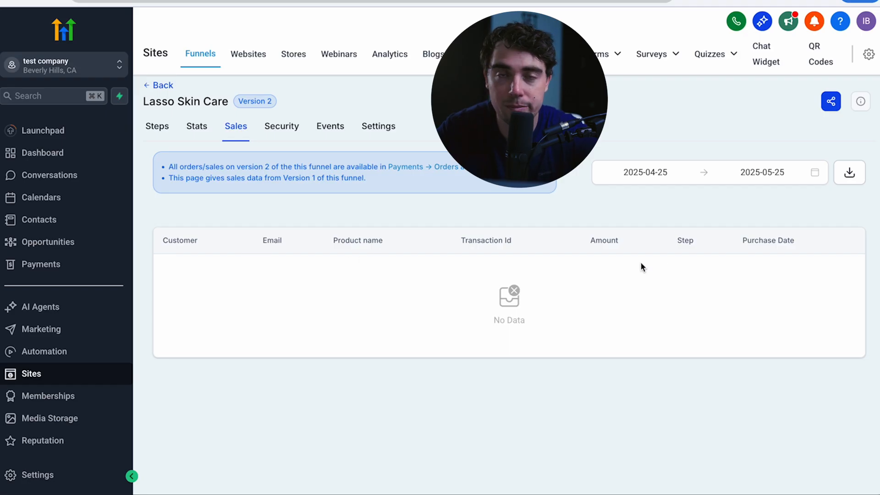
click(330, 126)
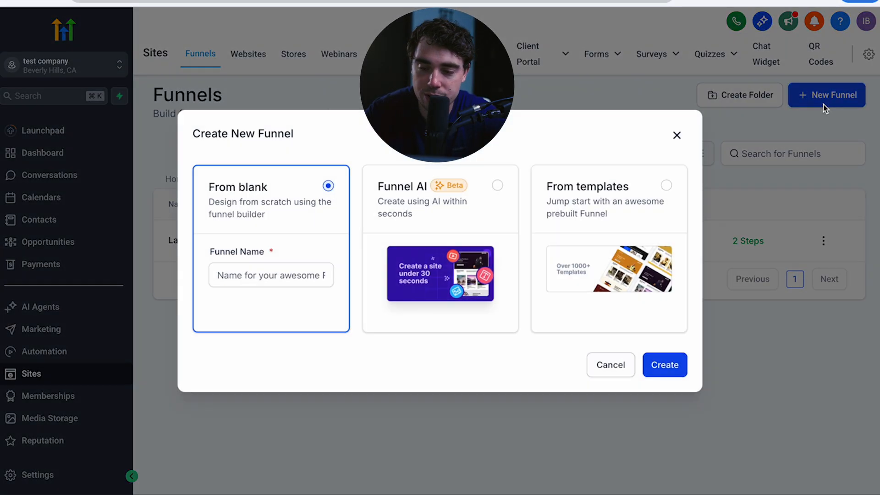
Create a funnel from the SaaS Sales template, review its home page in the editor and return to the funnel.
click(614, 210)
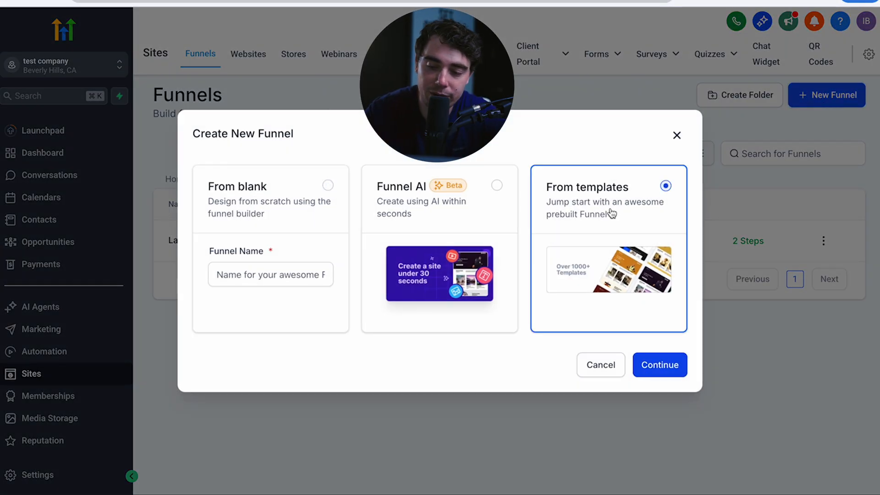
click(659, 365)
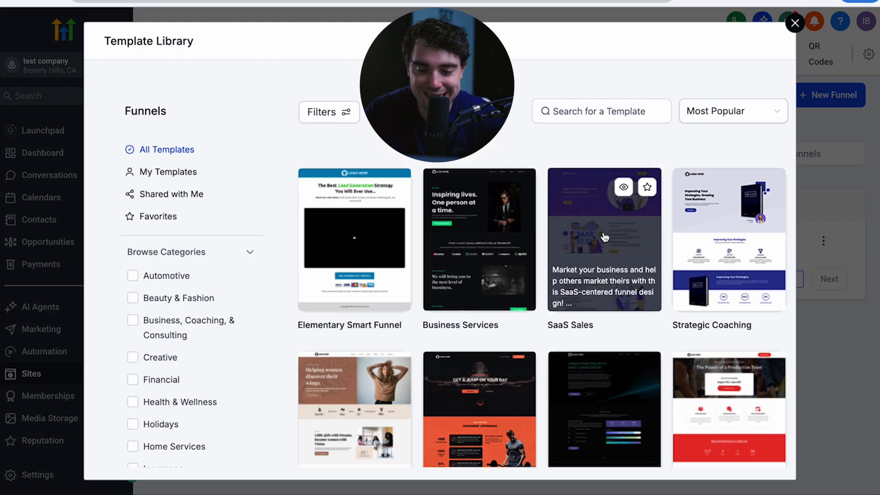
click(603, 237)
click(733, 40)
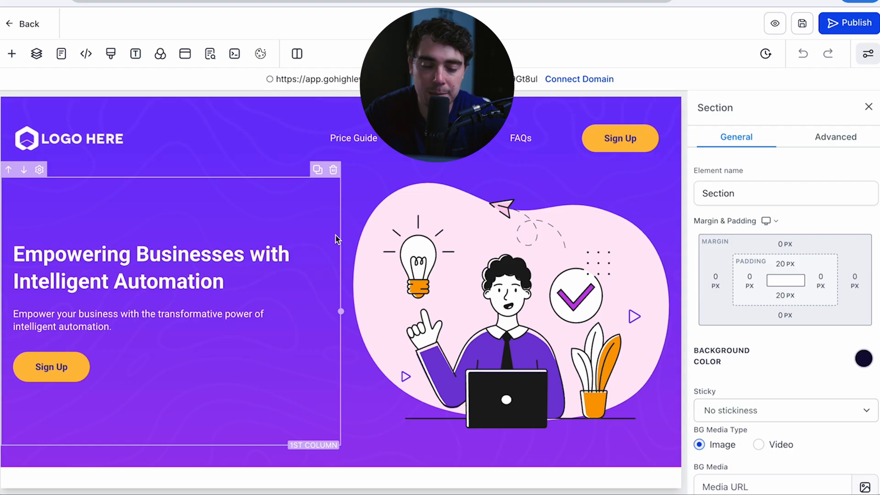
scroll(336, 236, down, 5)
scroll(336, 235, down, 5)
scroll(335, 235, down, 5)
scroll(336, 235, down, 5)
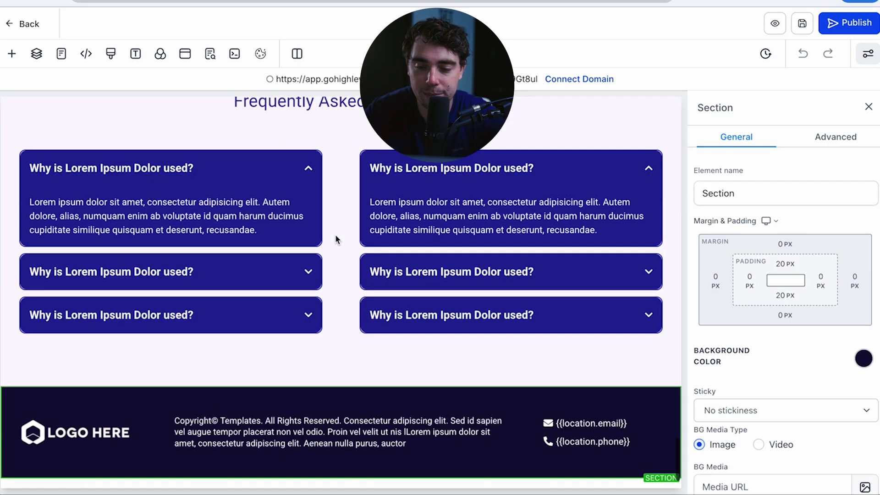
scroll(337, 239, up, 5)
scroll(337, 239, up, 5)
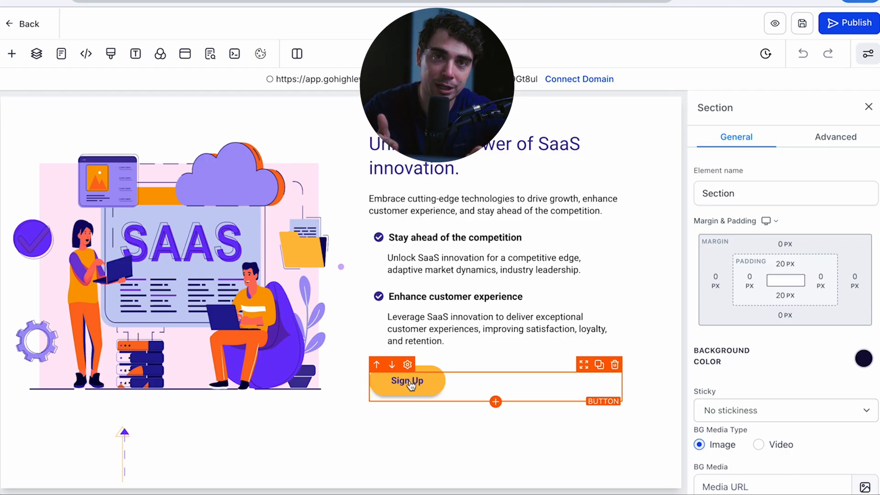
click(21, 24)
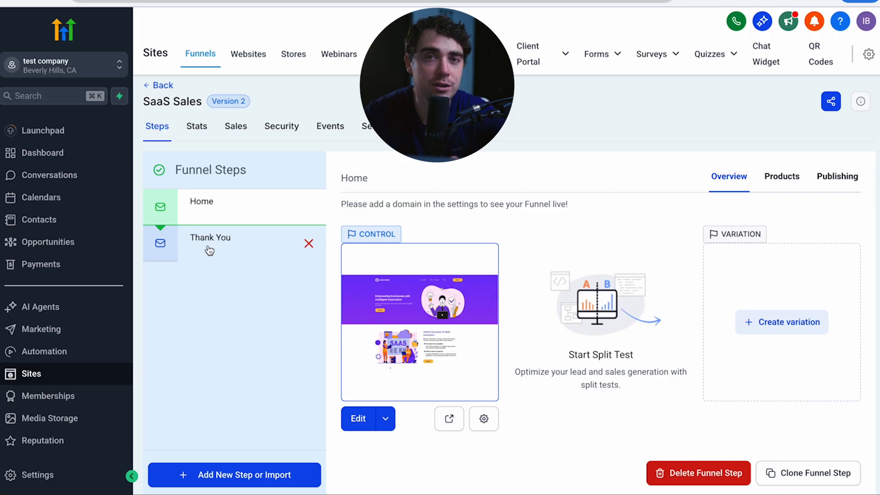
Preview the SaaS Sales funnel's Thank You step, then start creating another funnel.
click(210, 251)
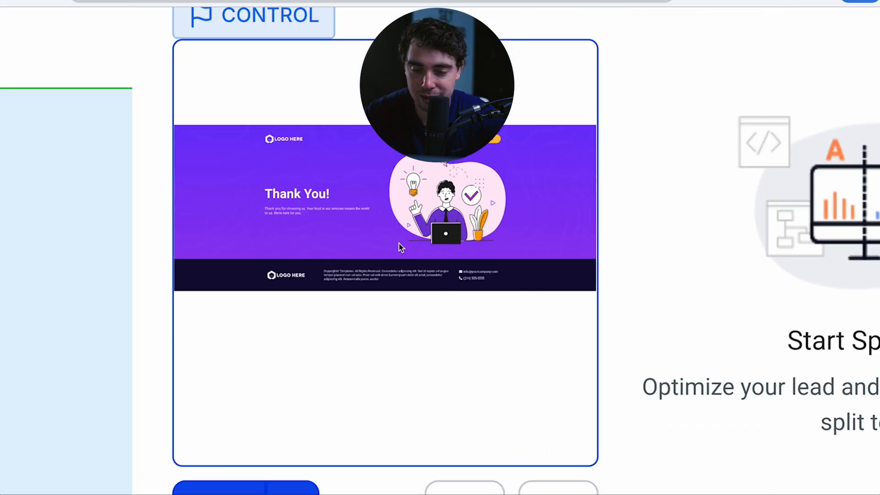
scroll(444, 337, down, 2)
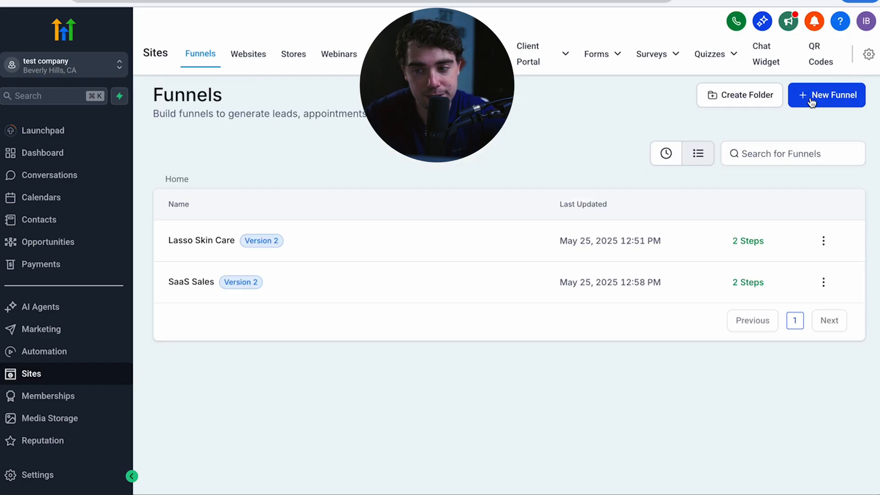
click(812, 102)
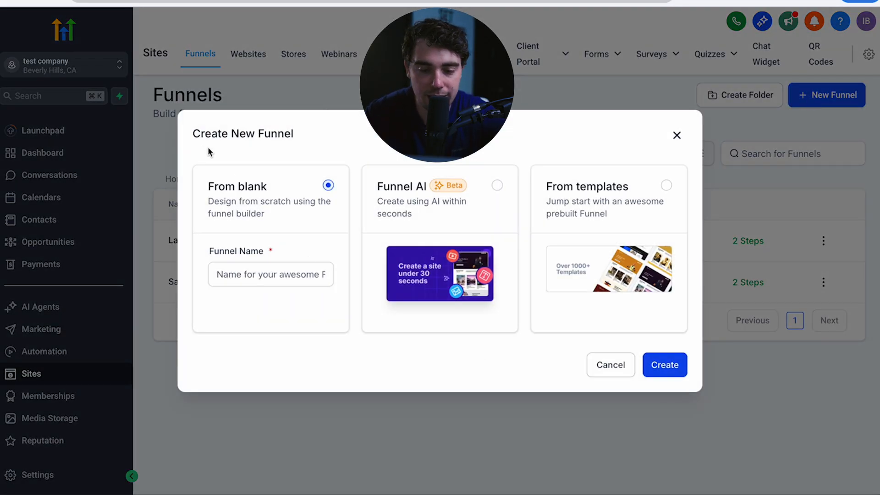
Name the blank funnel test and add a first step named test built from blank.
click(270, 274)
text(t)
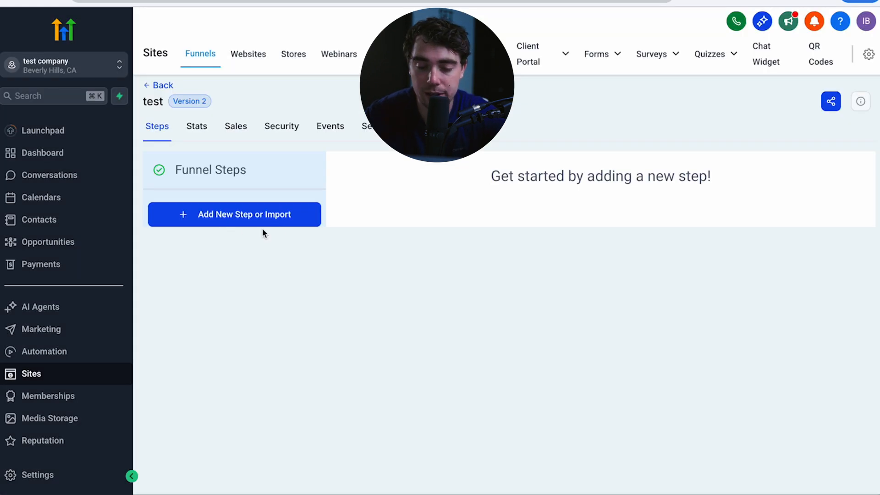
click(276, 220)
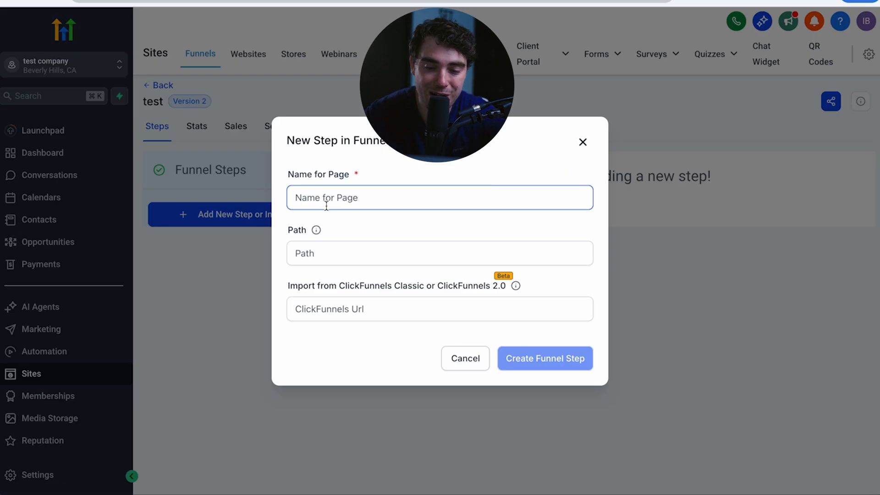
text(test)
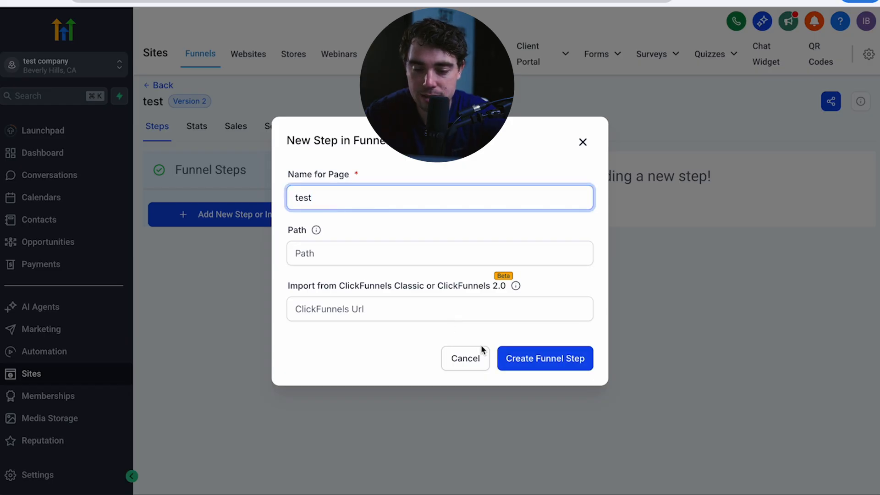
click(530, 358)
click(421, 336)
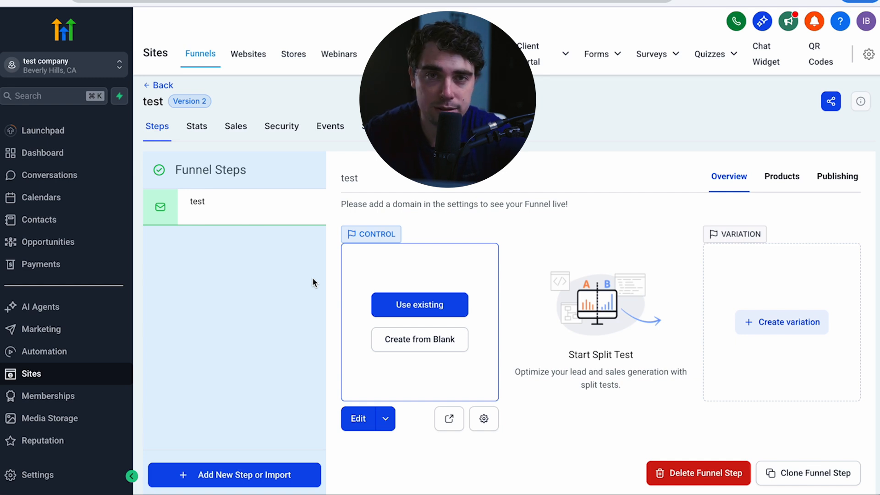
Go to Automation to create a new workflow from scratch.
click(56, 357)
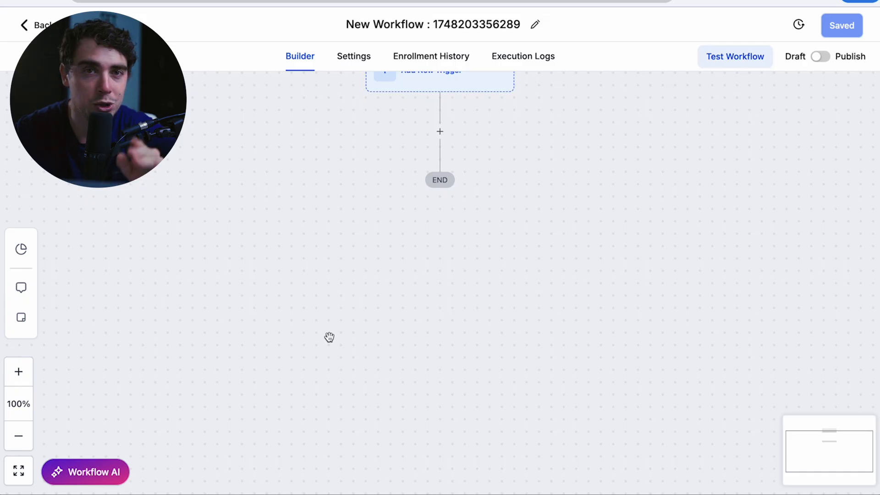
scroll(509, 101, up, 2)
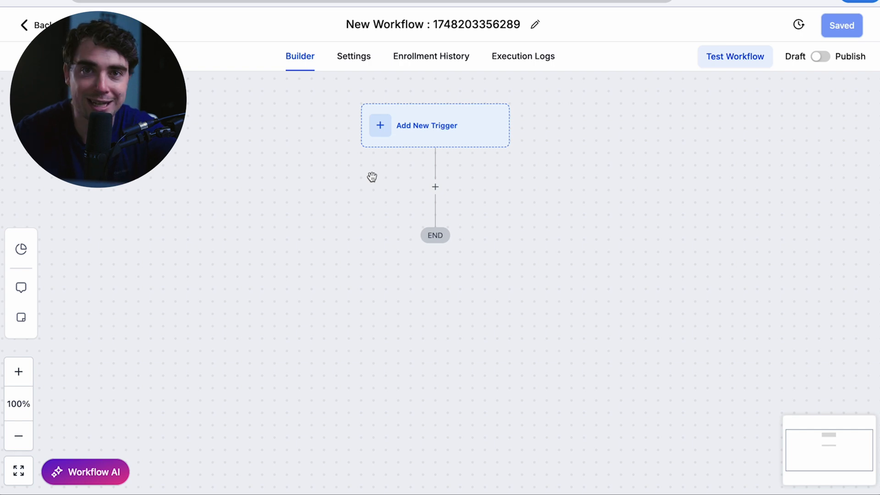
Browse the Actions panel and Workflow AI assistant, then return to the Automation workflows list.
click(435, 188)
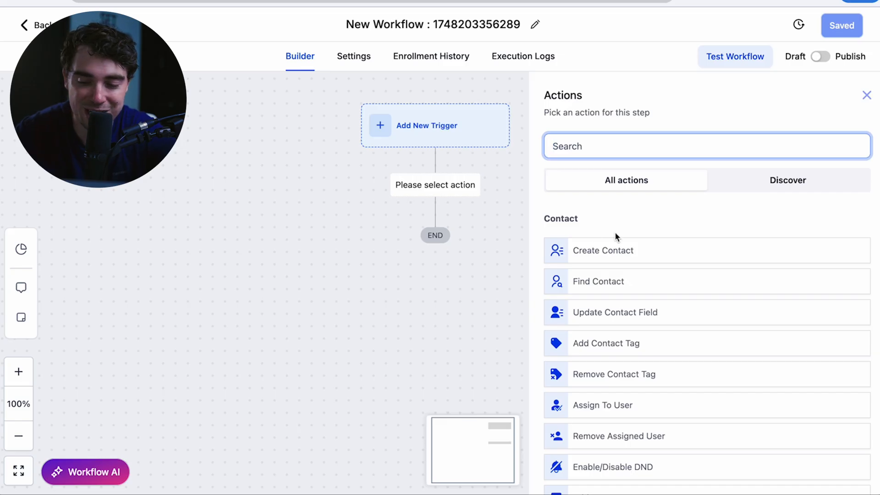
scroll(644, 275, down, 10)
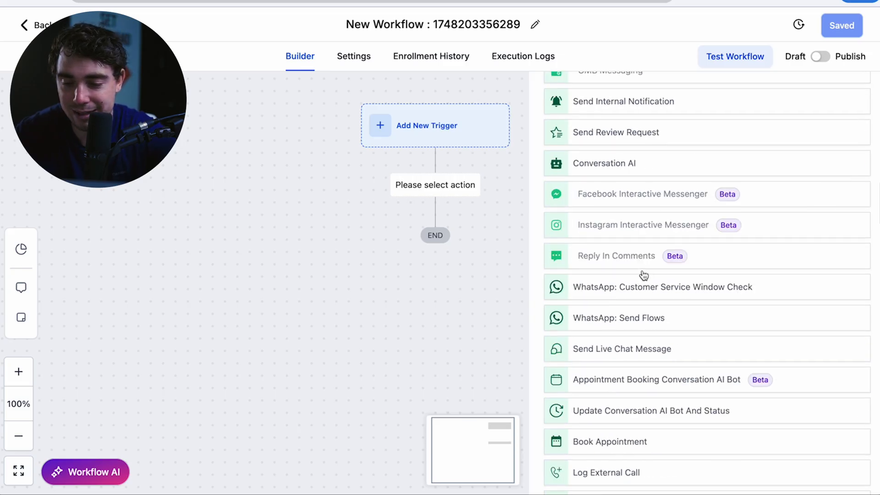
scroll(619, 303, down, 5)
scroll(690, 339, down, 5)
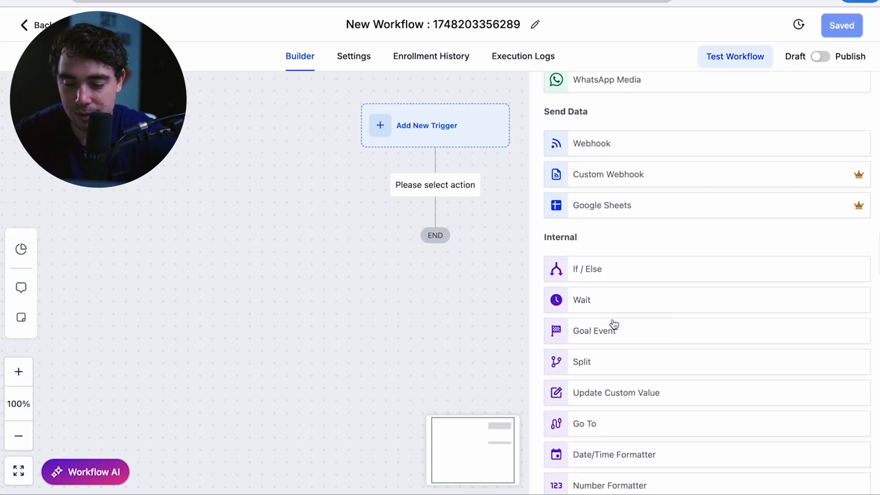
scroll(619, 323, down, 8)
scroll(635, 275, down, 3)
scroll(655, 222, down, 5)
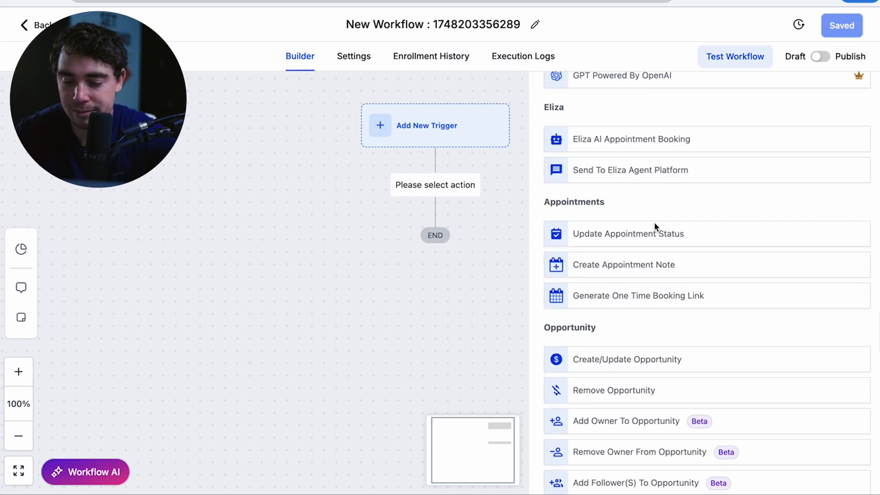
scroll(654, 222, down, 1)
scroll(684, 193, down, 5)
scroll(684, 192, down, 3)
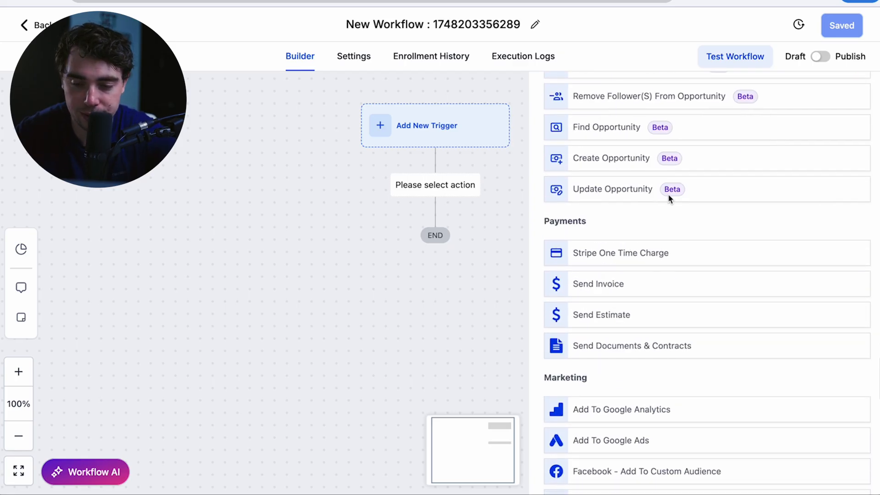
scroll(645, 277, down, 5)
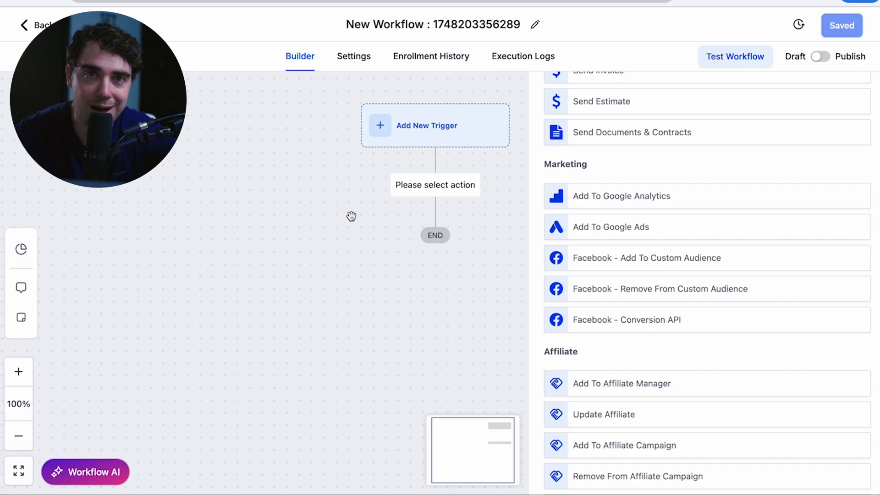
click(90, 475)
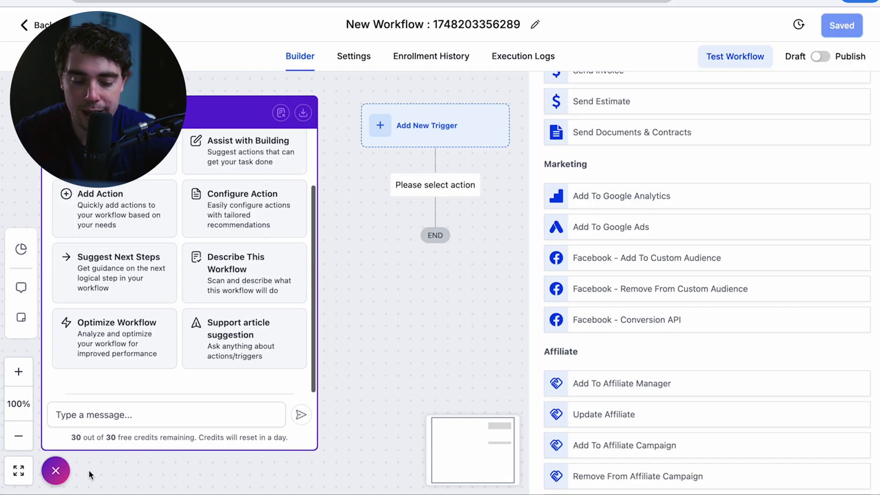
click(77, 415)
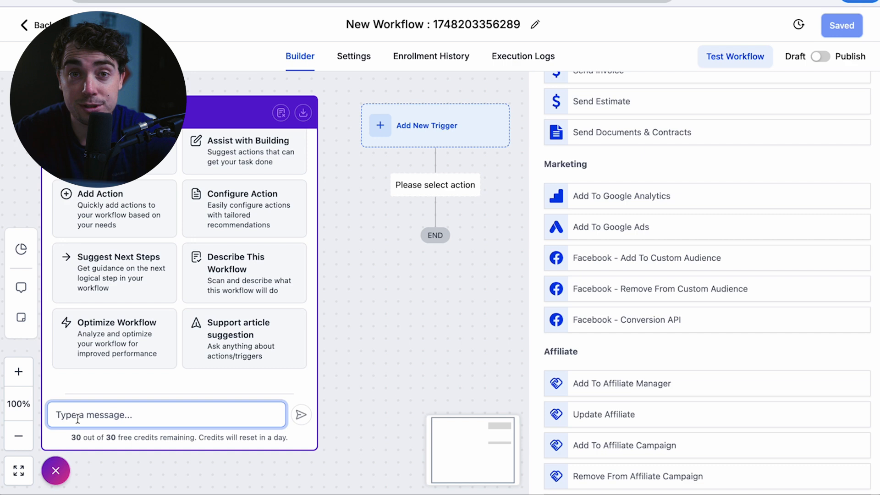
click(24, 25)
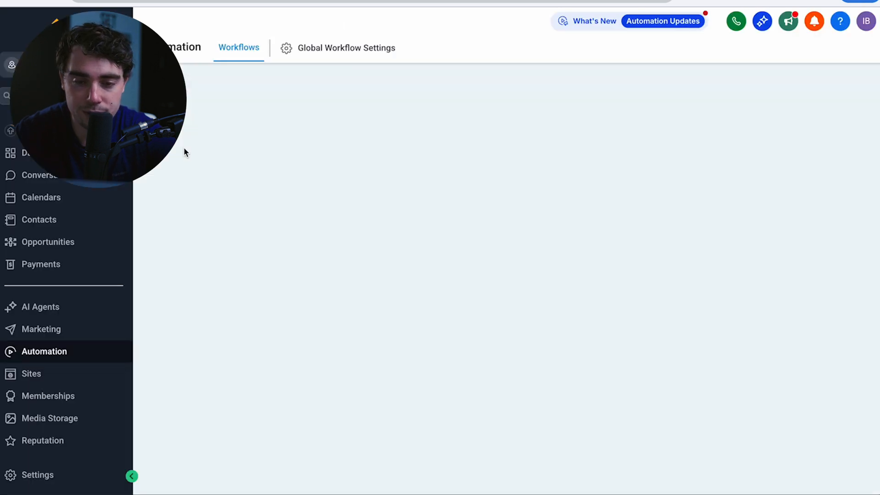
Open the Recipe - Appointment Booking workflow and review its trigger, wait and reply branches.
click(206, 307)
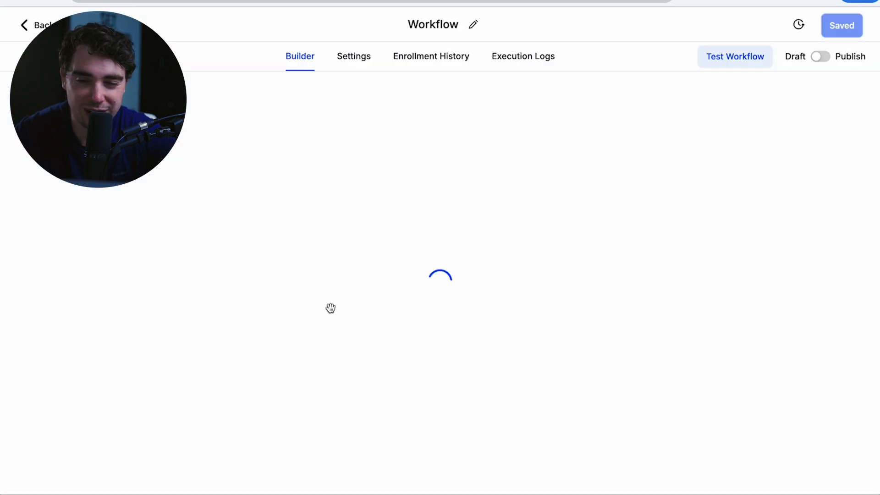
scroll(405, 241, down, 3)
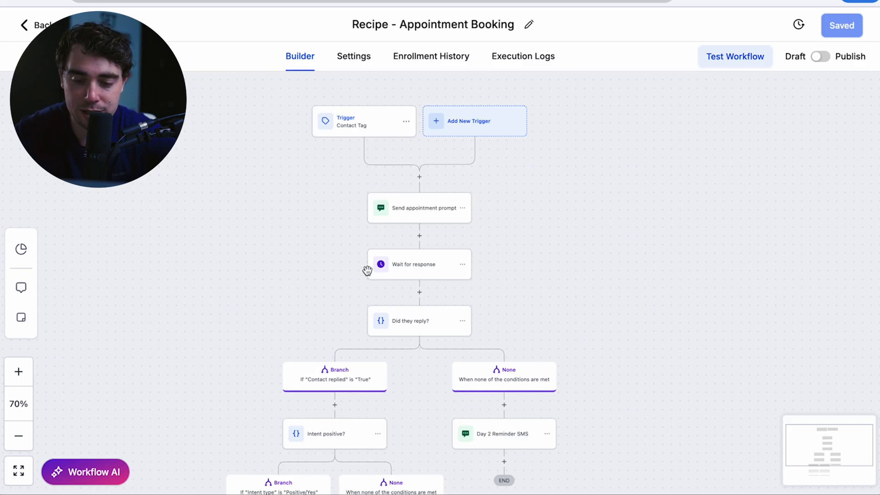
scroll(396, 335, down, 2)
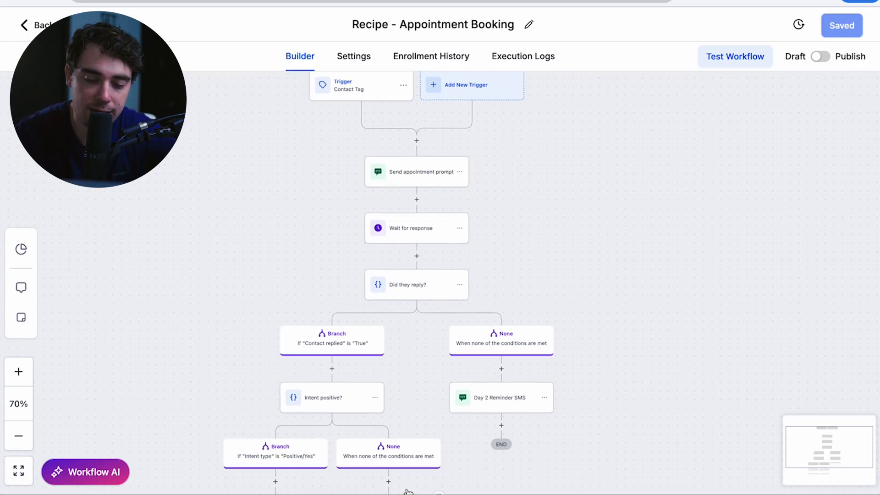